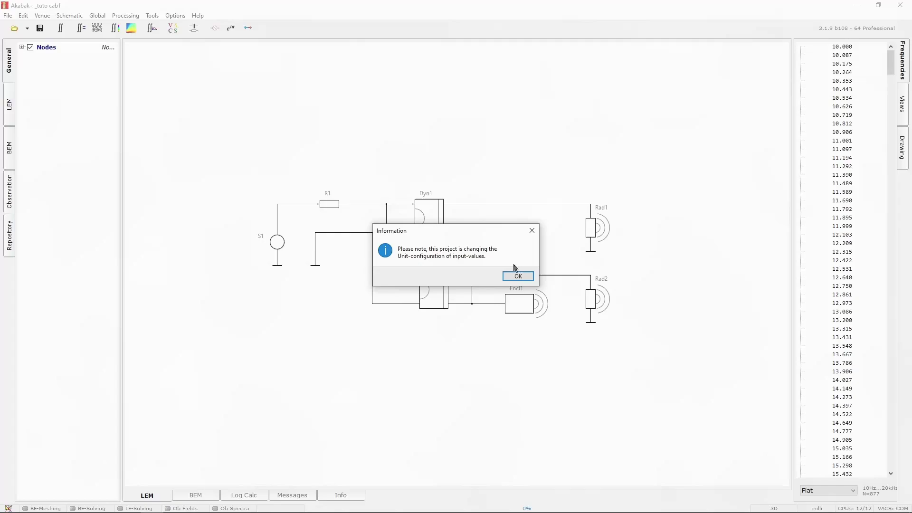
- Dismiss the unit-configuration notice and view the BEM 3D model with the Observation side panel shown
{"action": "left_click", "coordinate": [518, 276]}
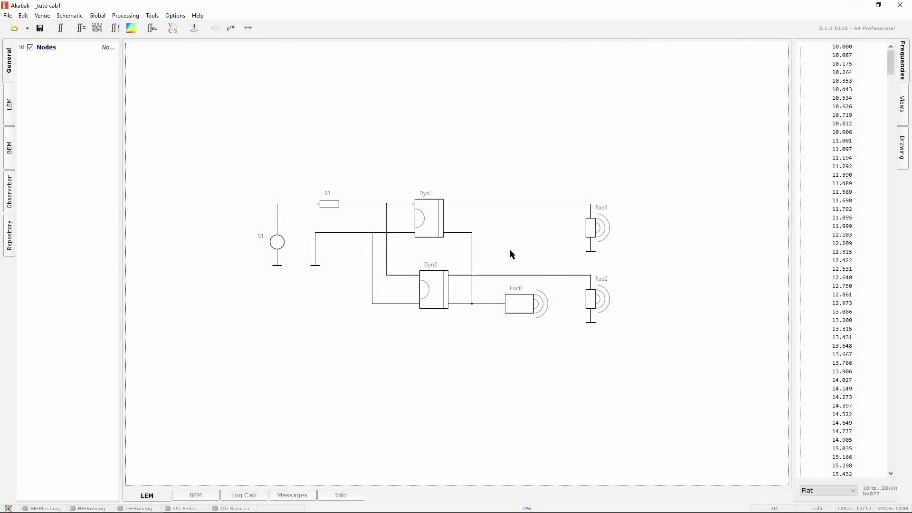
{"action": "left_click", "coordinate": [196, 494]}
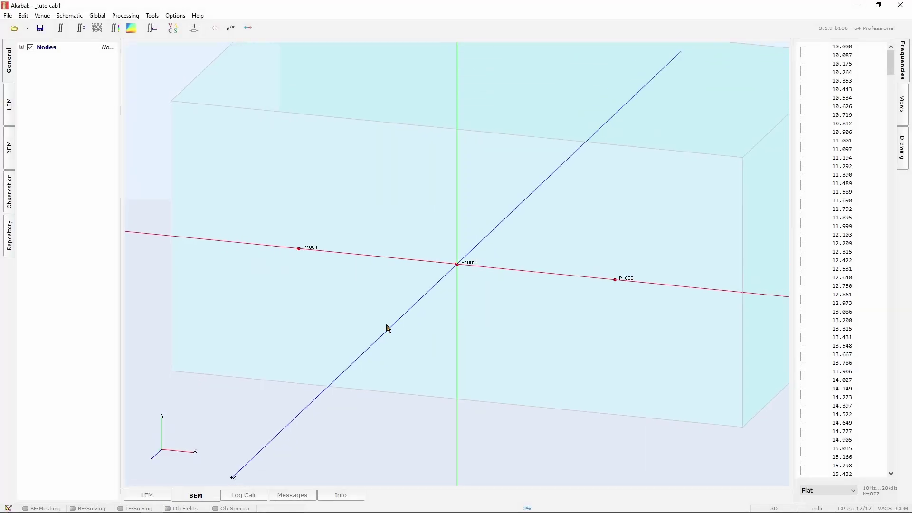
{"action": "scroll", "coordinate": [387, 325], "scroll_direction": "down", "scroll_amount": 1}
{"action": "scroll", "coordinate": [389, 318], "scroll_direction": "down", "scroll_amount": 1}
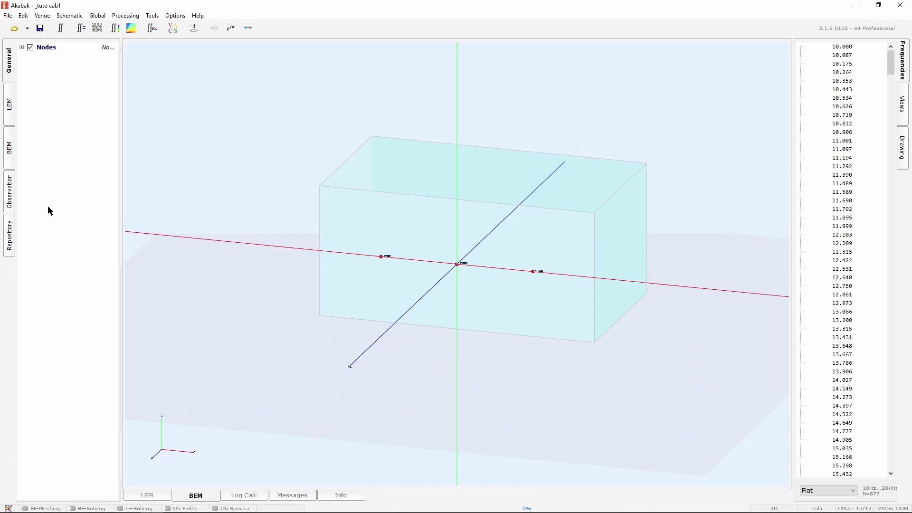
{"action": "left_click", "coordinate": [10, 191]}
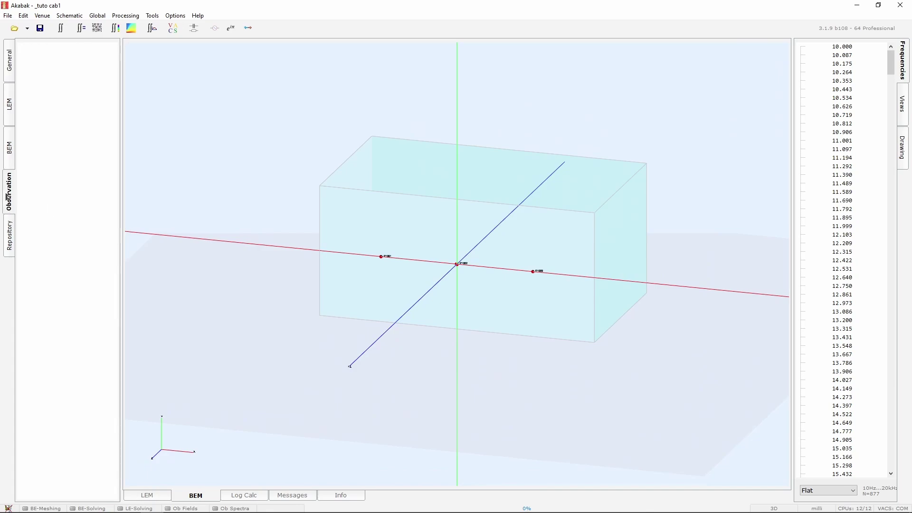
- From the Component Prototypes Observations list, review the Radiation Spectrum types and add a Radiation Points observation
{"action": "left_click", "coordinate": [193, 28]}
{"action": "left_click", "coordinate": [864, 69]}
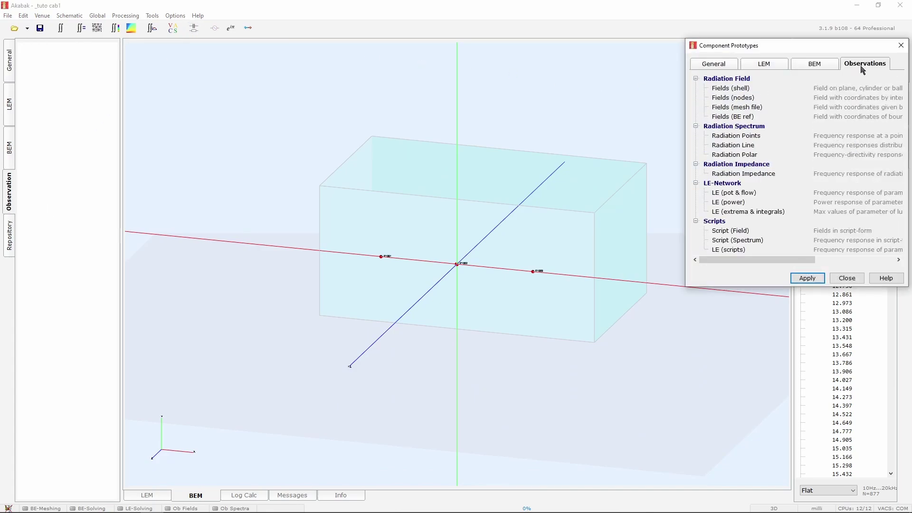
{"action": "left_click", "coordinate": [752, 127]}
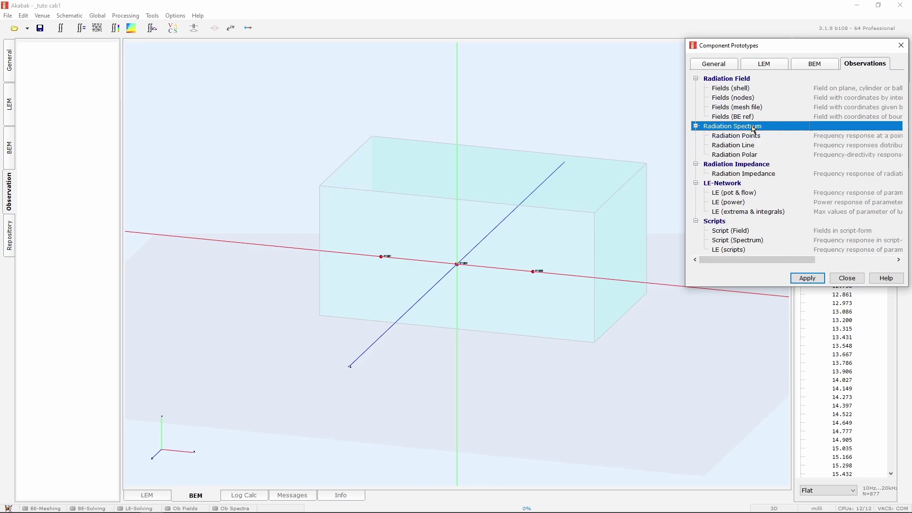
{"action": "left_click", "coordinate": [780, 139]}
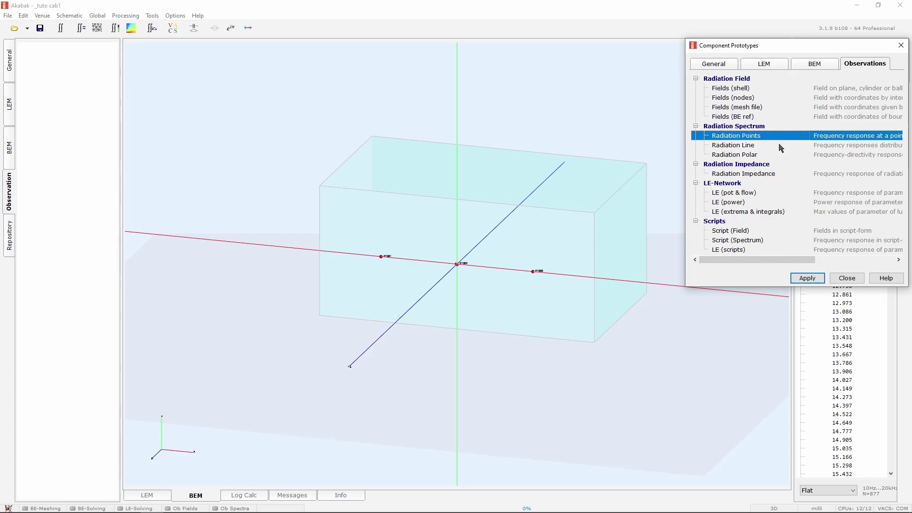
{"action": "left_click", "coordinate": [780, 147]}
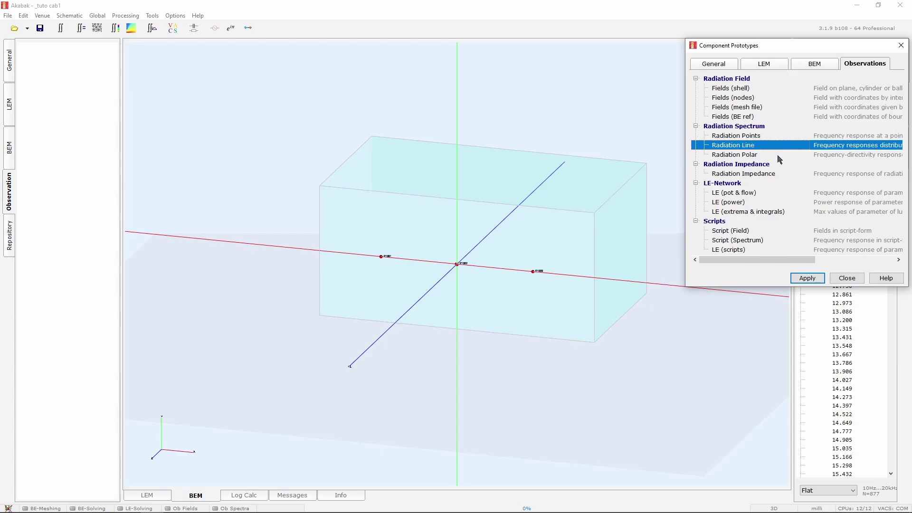
{"action": "left_click", "coordinate": [779, 156]}
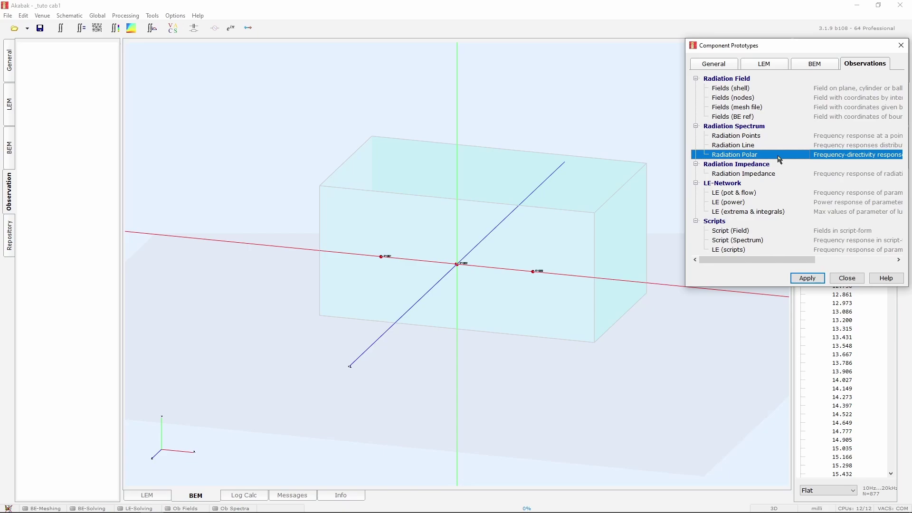
{"action": "double_click", "coordinate": [762, 137]}
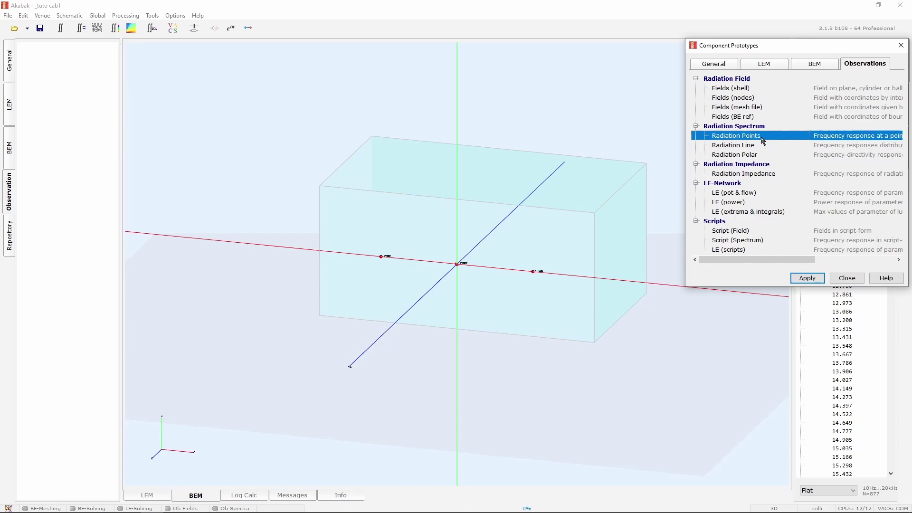
- Add a new observation position row and create node 1004 at z=100 in the Nodes3 list
{"action": "left_click", "coordinate": [776, 66]}
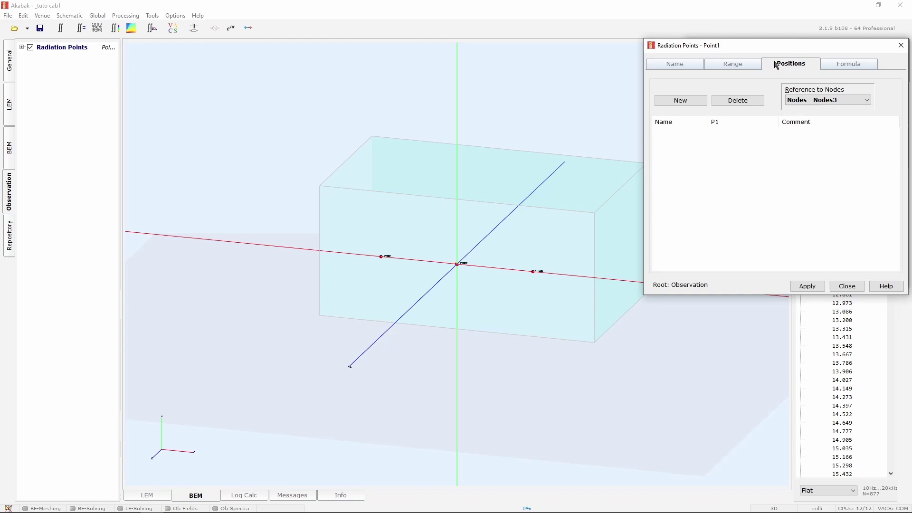
{"action": "left_click", "coordinate": [681, 100]}
{"action": "left_click", "coordinate": [9, 62]}
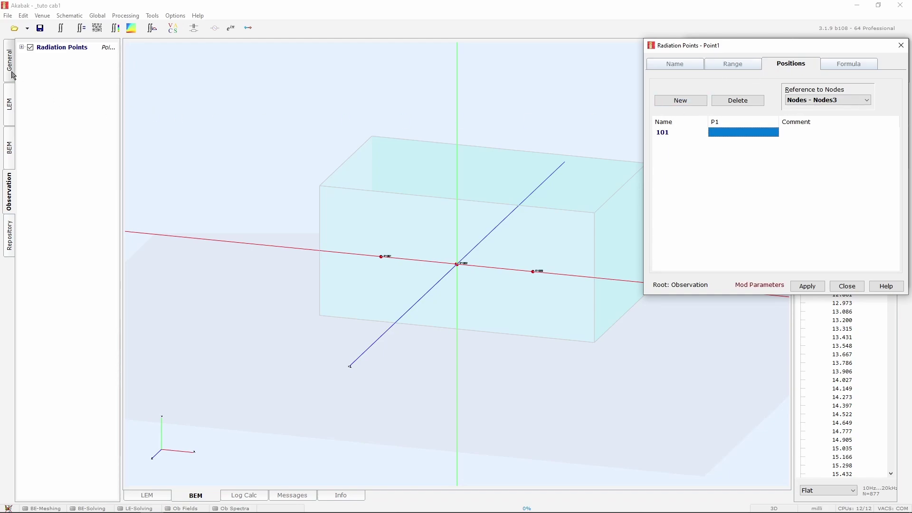
{"action": "double_click", "coordinate": [49, 47]}
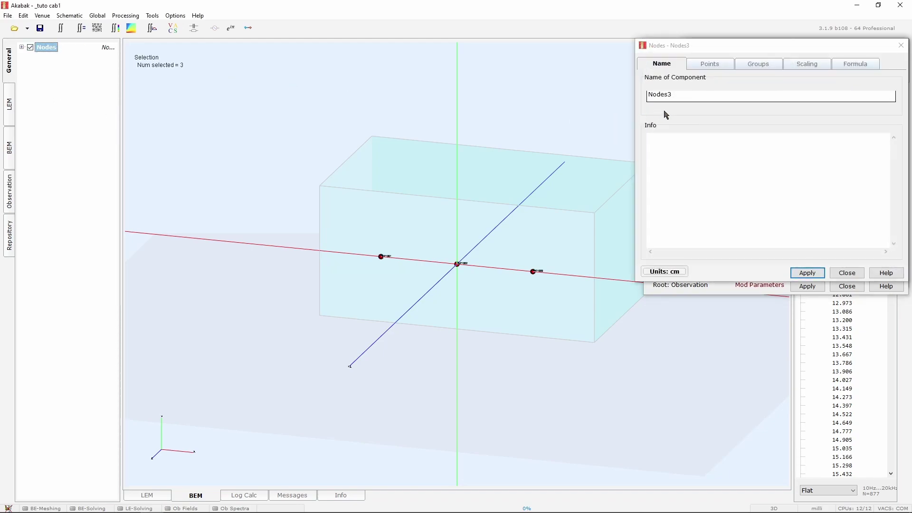
{"action": "left_click", "coordinate": [698, 91]}
{"action": "double_click", "coordinate": [794, 144]}
{"action": "type", "text": "100"}
{"action": "key", "text": "Return"}
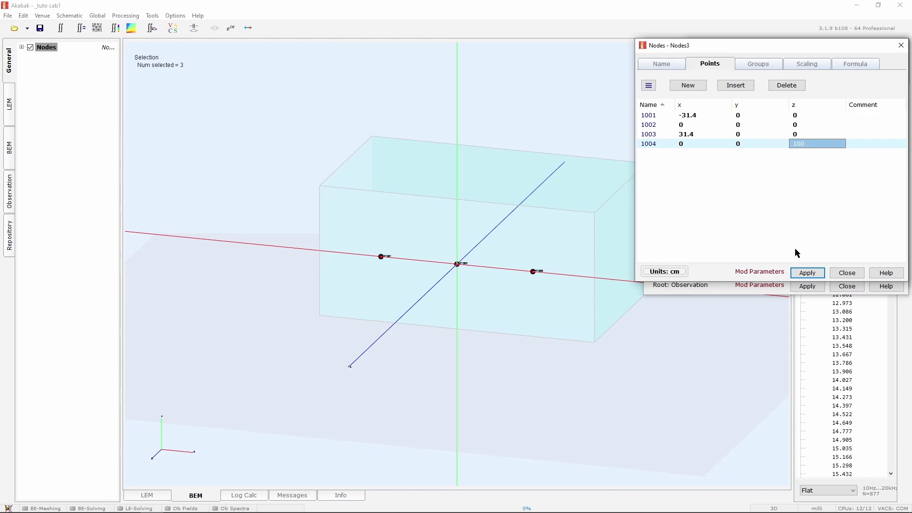
{"action": "left_click", "coordinate": [808, 273]}
{"action": "left_click", "coordinate": [838, 275]}
{"action": "type", "text": "1004"}
- Set position P1 to node 1004, apply it, review the range settings and return to the observations list
{"action": "key", "text": "Return"}
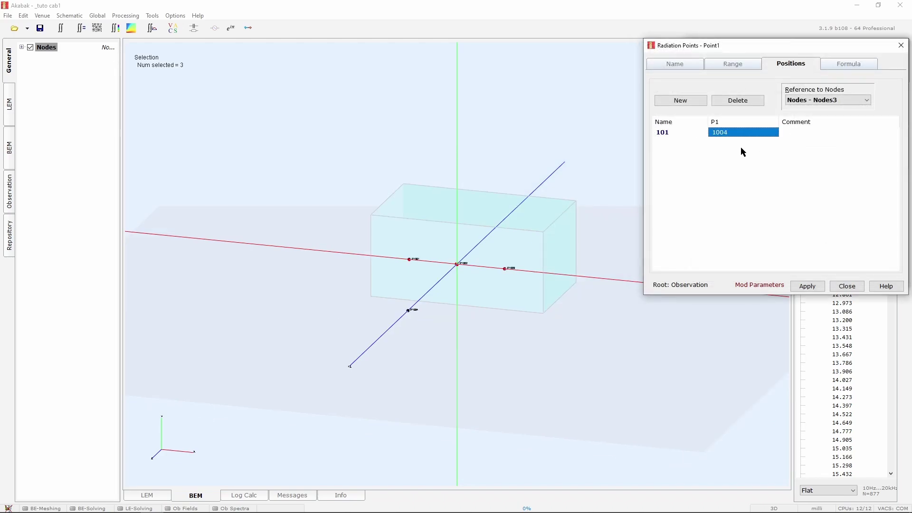
{"action": "left_click", "coordinate": [806, 286]}
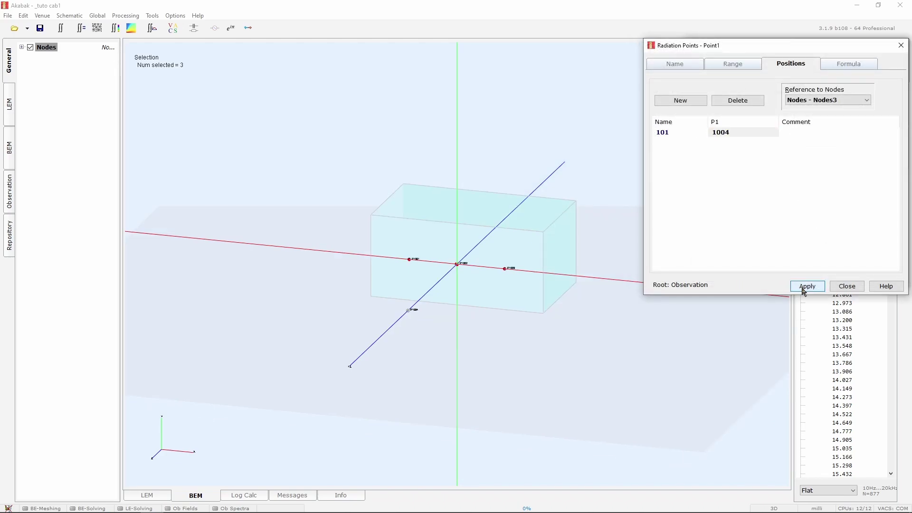
{"action": "left_click", "coordinate": [734, 63]}
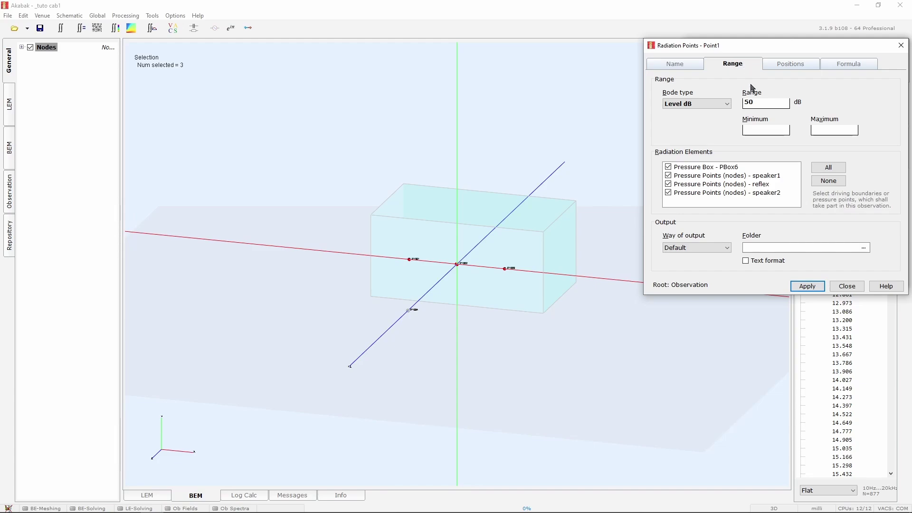
{"action": "left_click", "coordinate": [834, 286]}
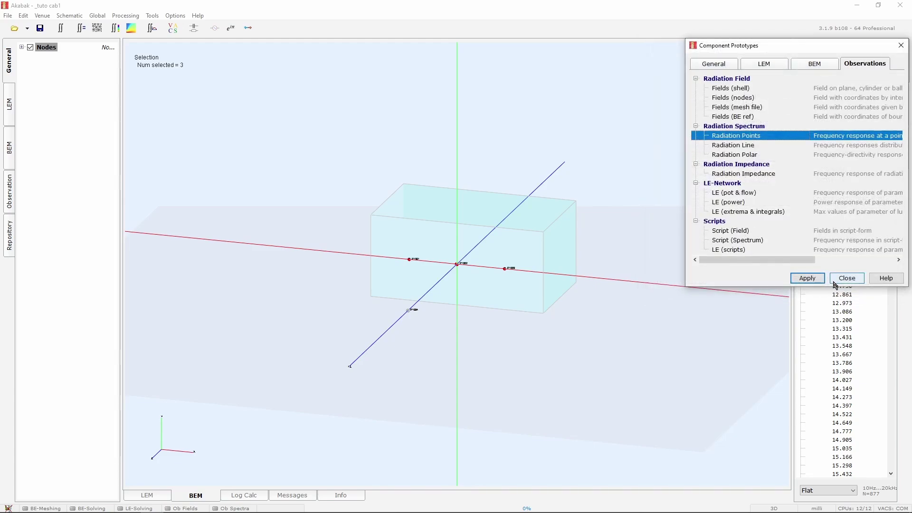
{"action": "left_click", "coordinate": [834, 283]}
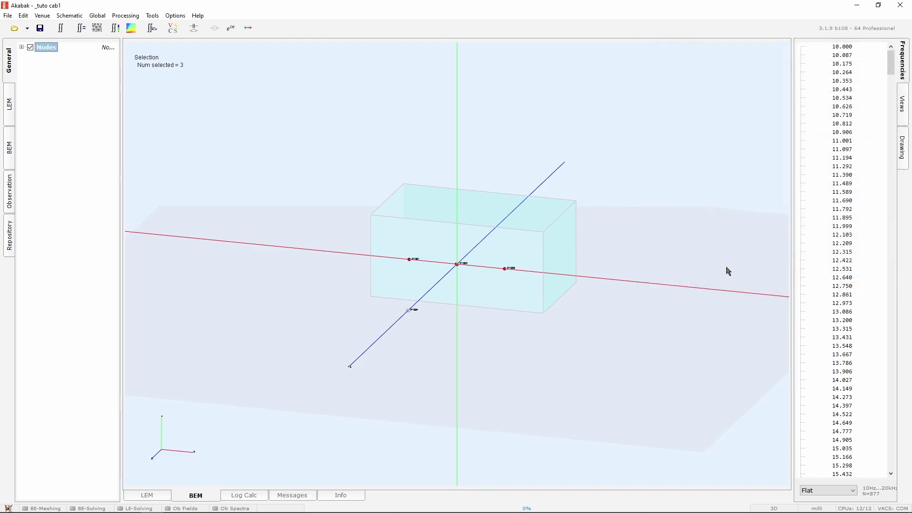
{"action": "left_click", "coordinate": [12, 189]}
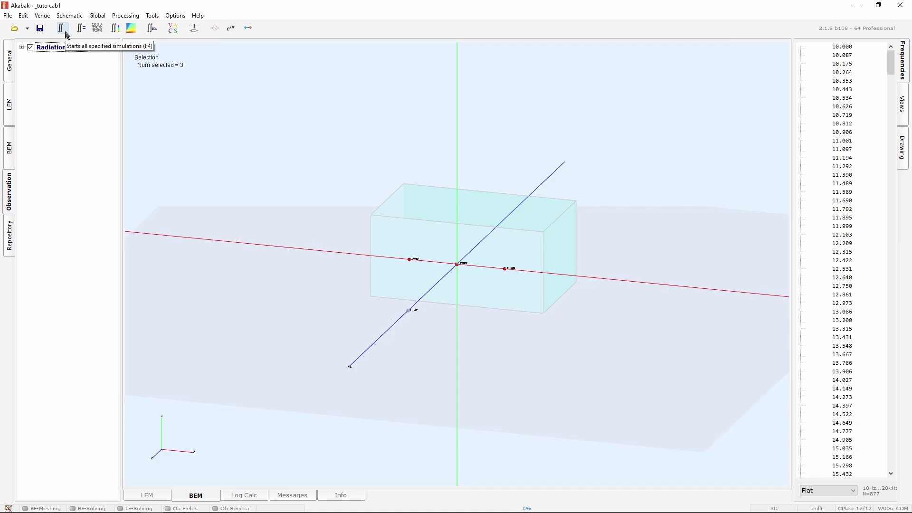
- Run all simulations and select the Radiation Points SPL result in the maximized VACS window
{"action": "left_click", "coordinate": [62, 29]}
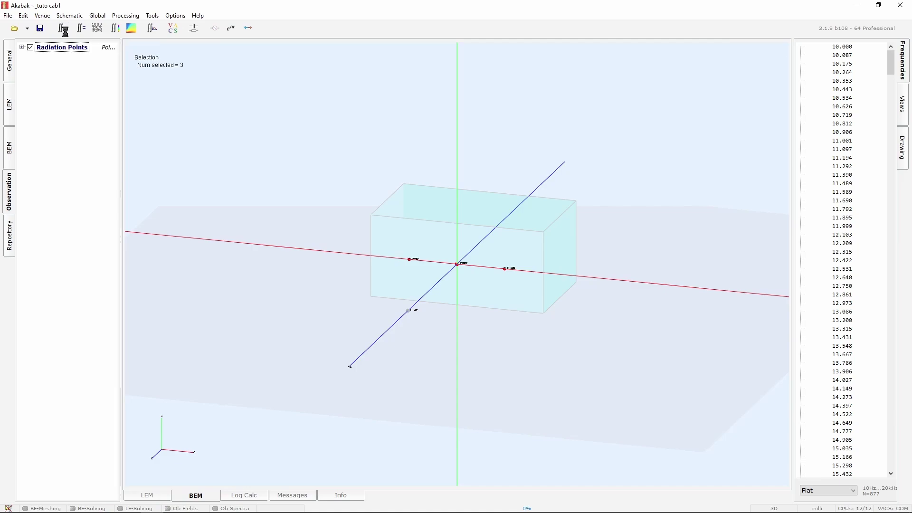
{"action": "left_click", "coordinate": [493, 55]}
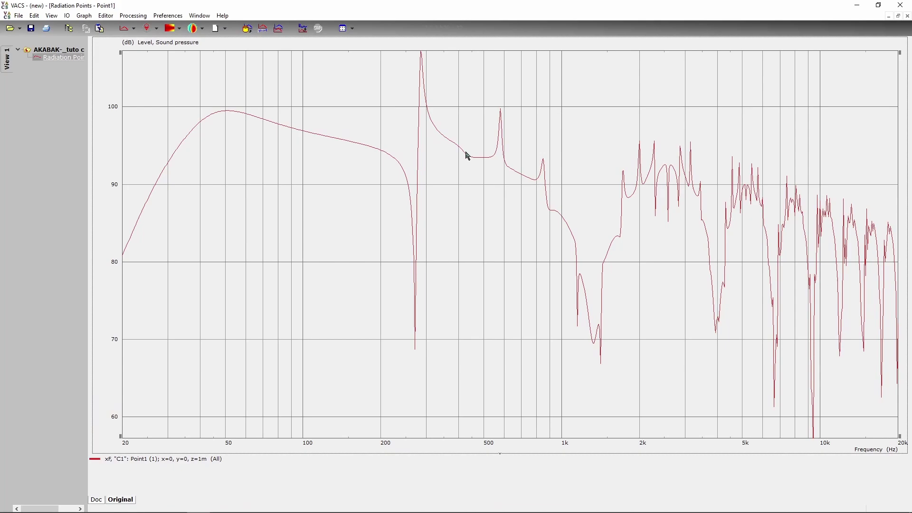
{"action": "left_click", "coordinate": [68, 57]}
{"action": "left_click", "coordinate": [66, 59]}
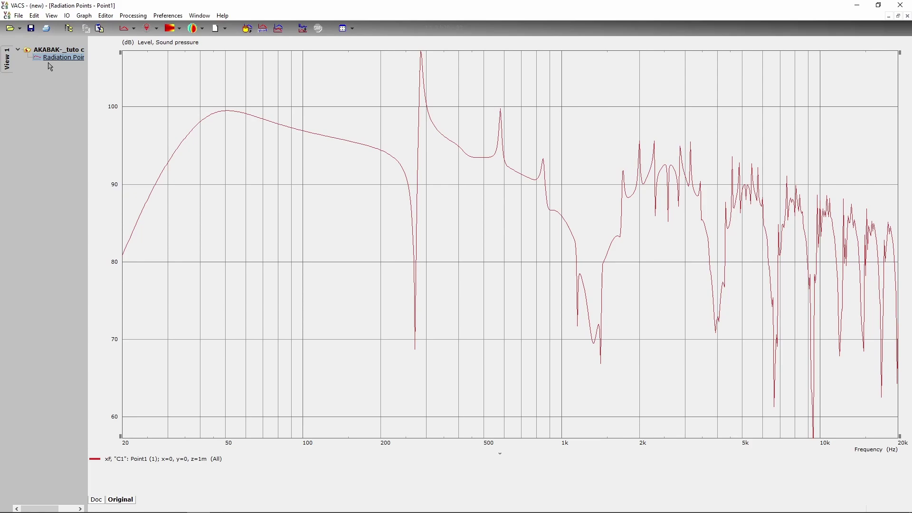
{"action": "left_click_drag", "start_coordinate": [43, 60], "coordinate": [45, 64]}
- Set the graph's level axis to Bode type Level dB + Phase with range 50 to 120 dB
{"action": "right_click", "coordinate": [354, 190]}
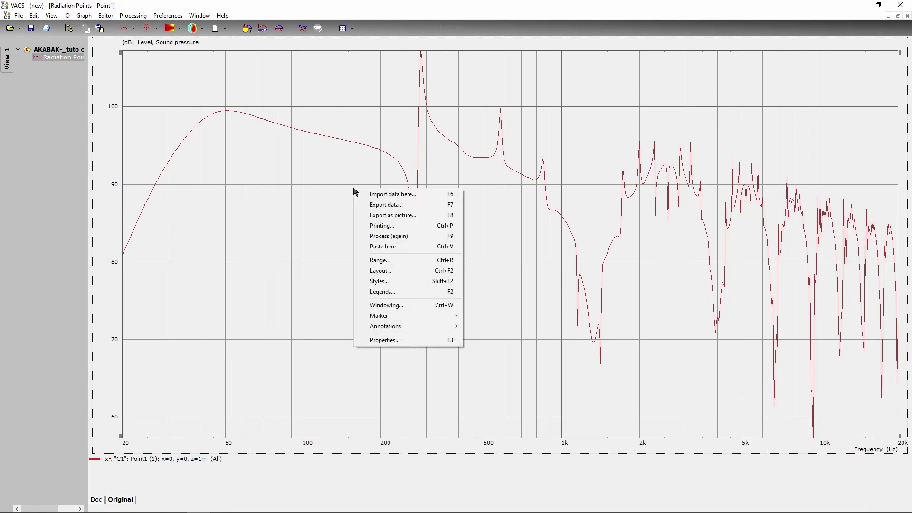
{"action": "left_click", "coordinate": [402, 276]}
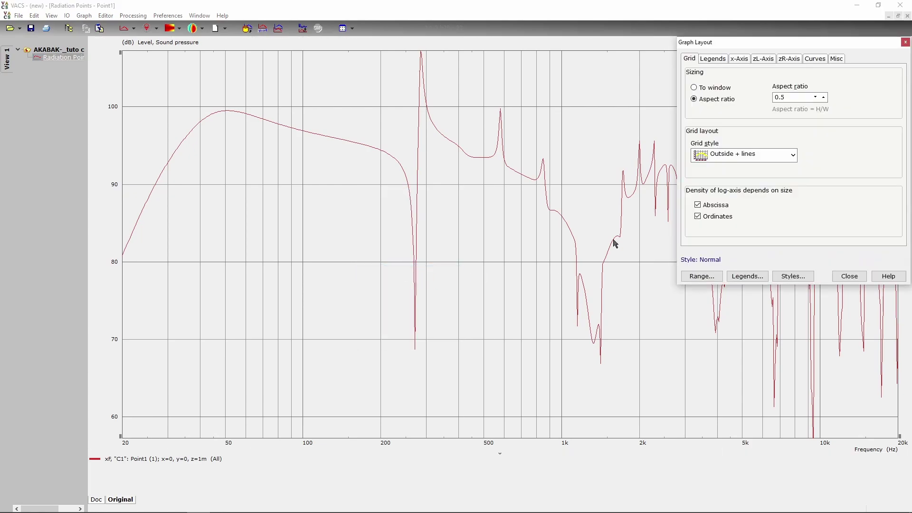
{"action": "left_click", "coordinate": [850, 276]}
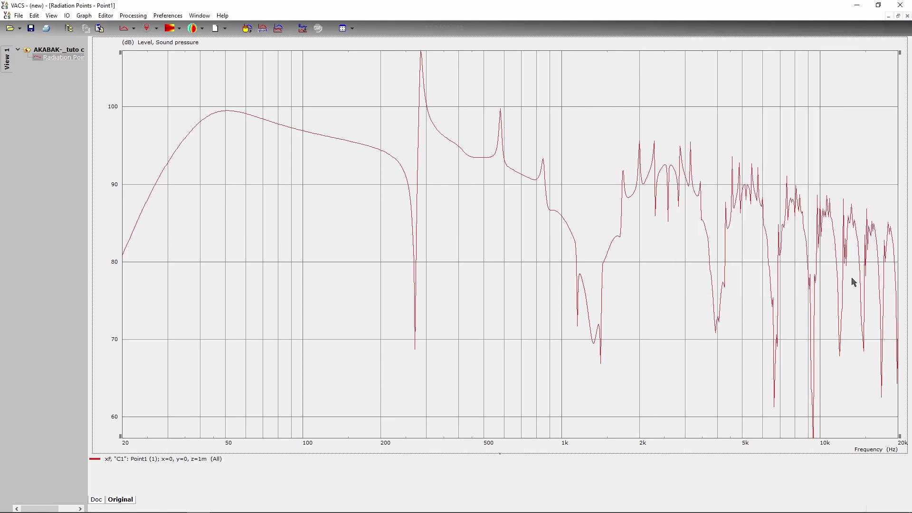
{"action": "right_click", "coordinate": [375, 215]}
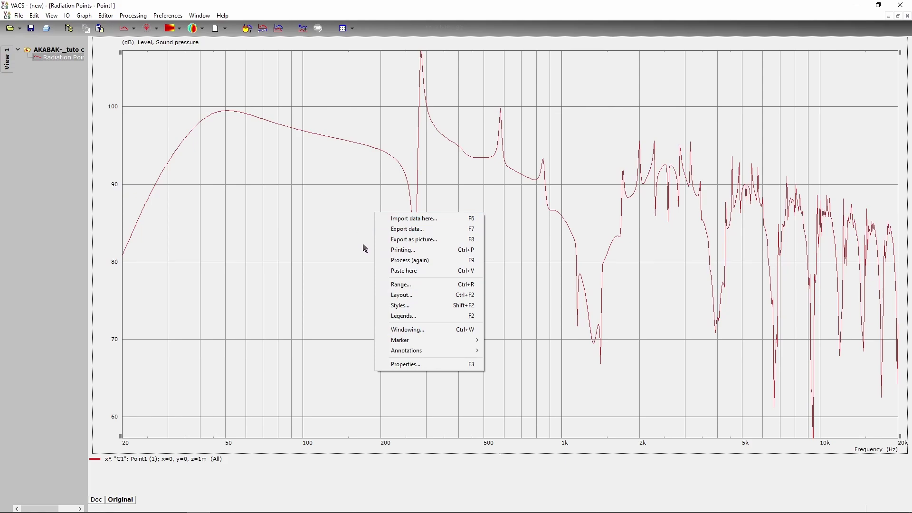
{"action": "left_click", "coordinate": [403, 284]}
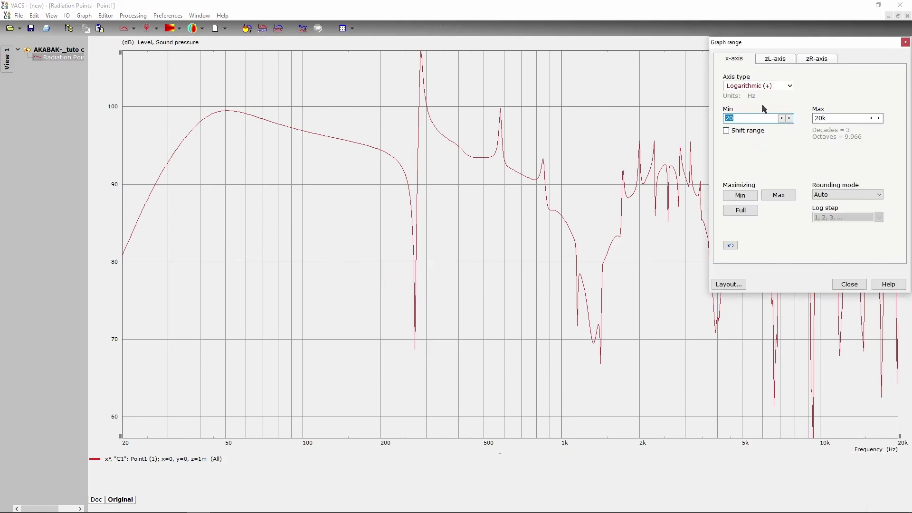
{"action": "left_click", "coordinate": [778, 65]}
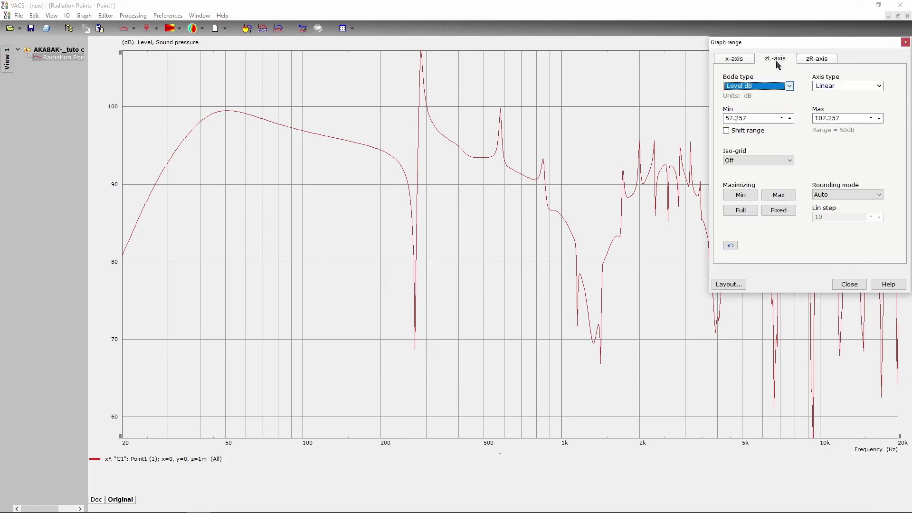
{"action": "left_click", "coordinate": [788, 87]}
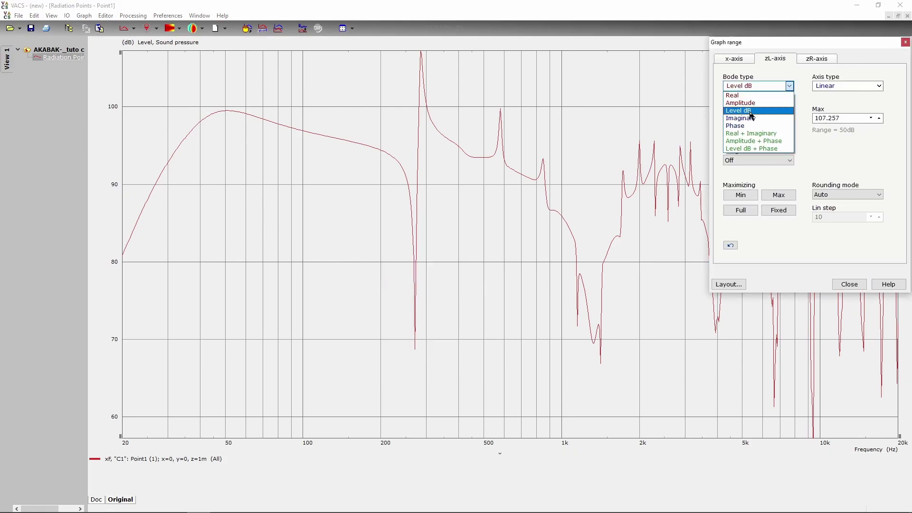
{"action": "left_click", "coordinate": [751, 149]}
{"action": "double_click", "coordinate": [752, 122]}
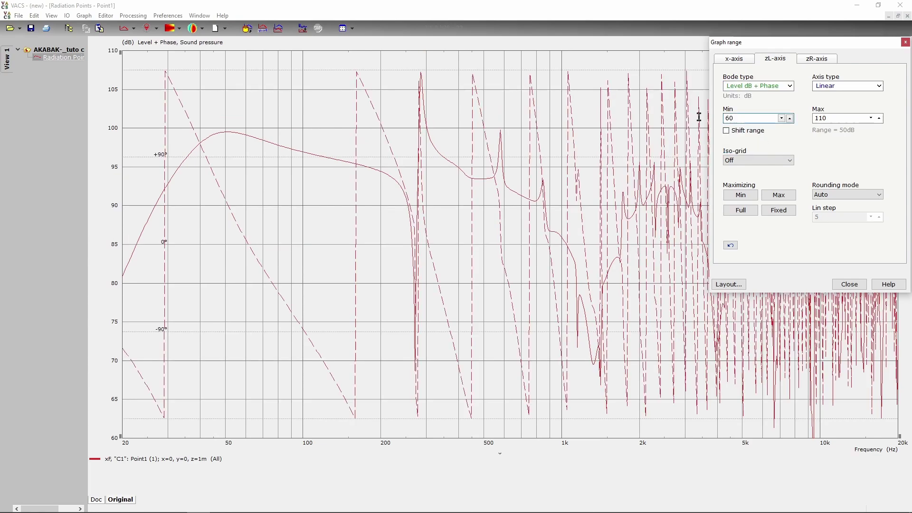
{"action": "key", "text": "BackSpace"}
{"action": "key", "text": "Return"}
{"action": "type", "text": "50"}
{"action": "key", "text": "Tab"}
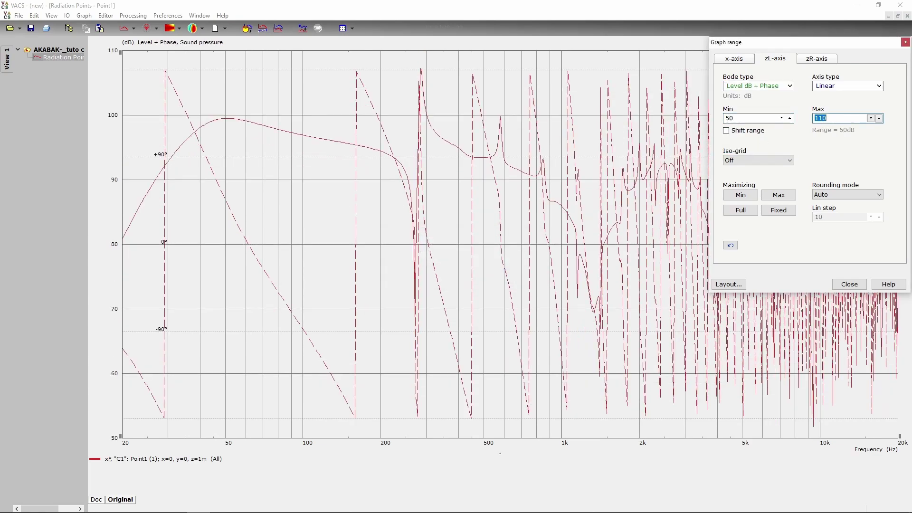
{"action": "type", "text": "120"}
{"action": "left_click", "coordinate": [848, 284]}
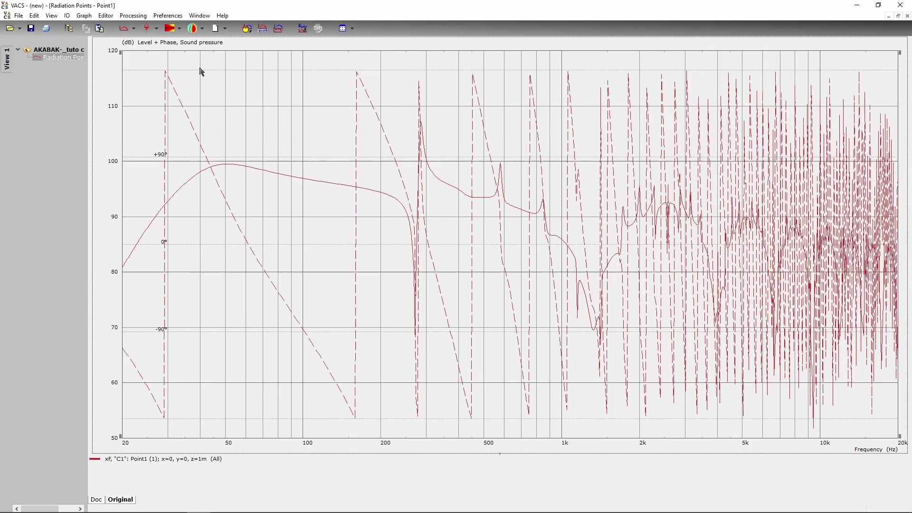
- Compute a group delay view via Processing and compare it with the original level/phase graph
{"action": "left_click", "coordinate": [133, 15]}
{"action": "left_click", "coordinate": [146, 103]}
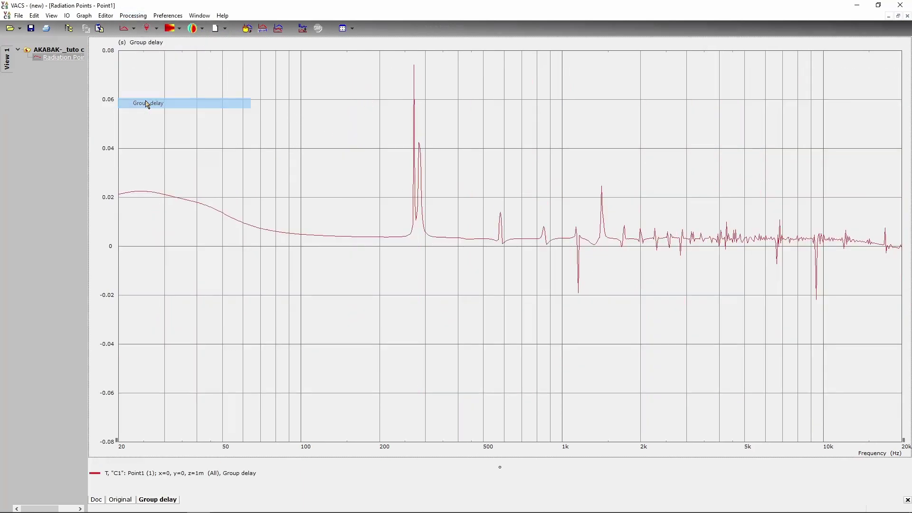
{"action": "left_click", "coordinate": [120, 498]}
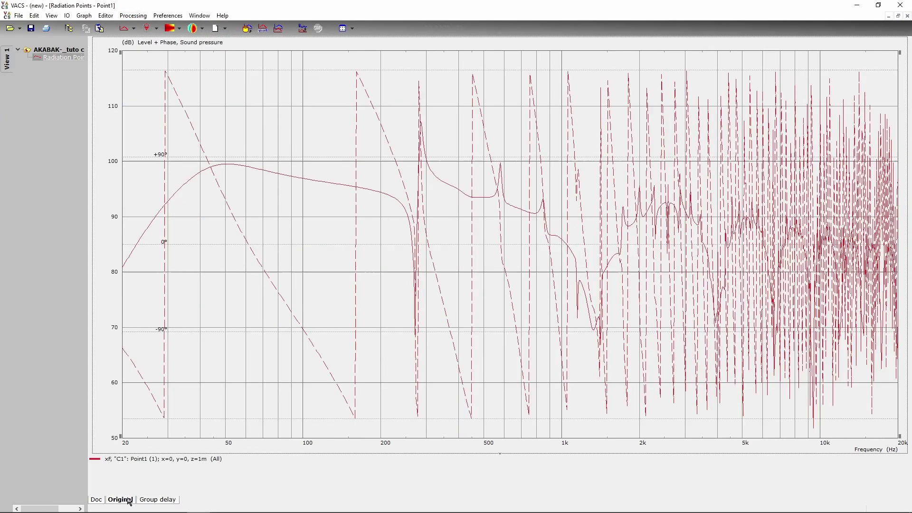
{"action": "left_click", "coordinate": [157, 499]}
{"action": "left_click", "coordinate": [119, 499]}
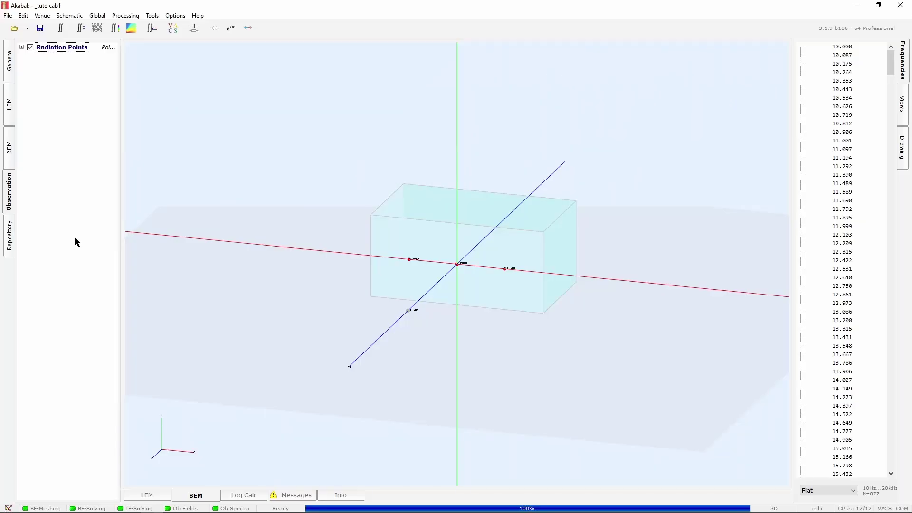
- Add an LE (pot & flow) observation on Dyn1 measuring excursion of motor
{"action": "double_click", "coordinate": [50, 160]}
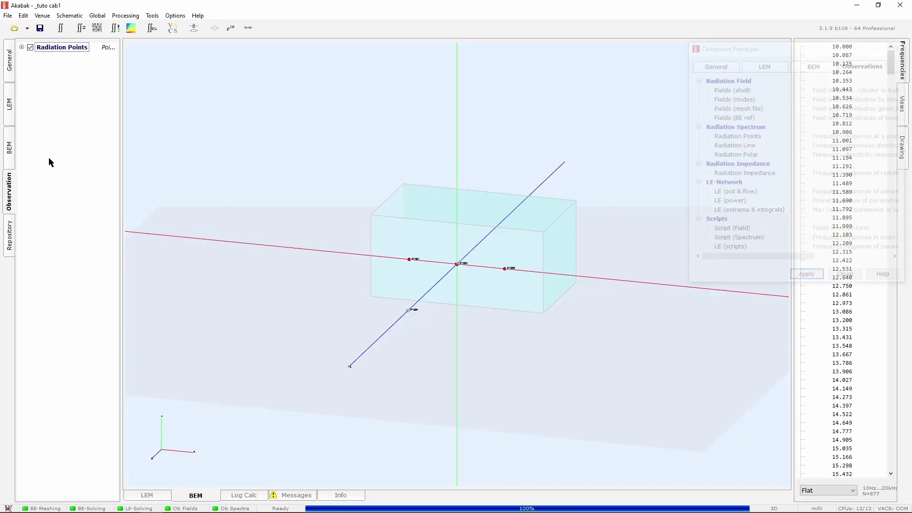
{"action": "left_click", "coordinate": [730, 195]}
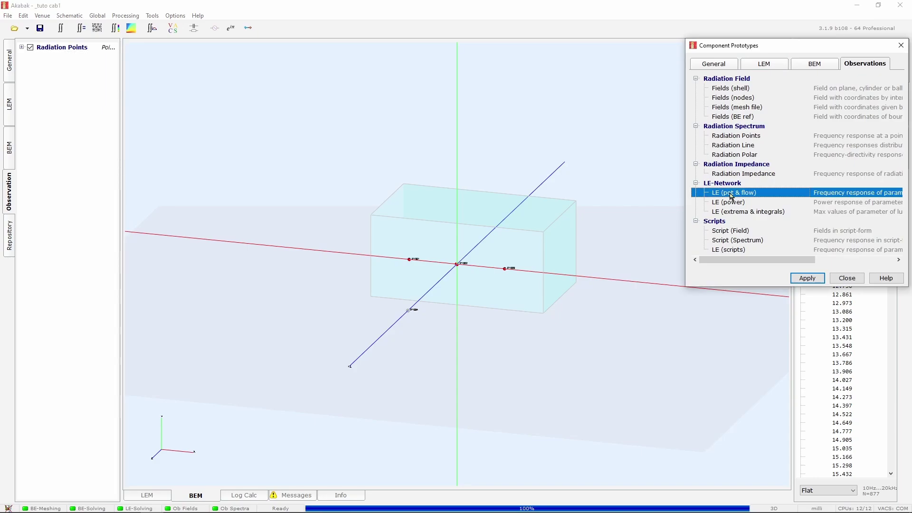
{"action": "double_click", "coordinate": [730, 193]}
{"action": "left_click", "coordinate": [713, 100]}
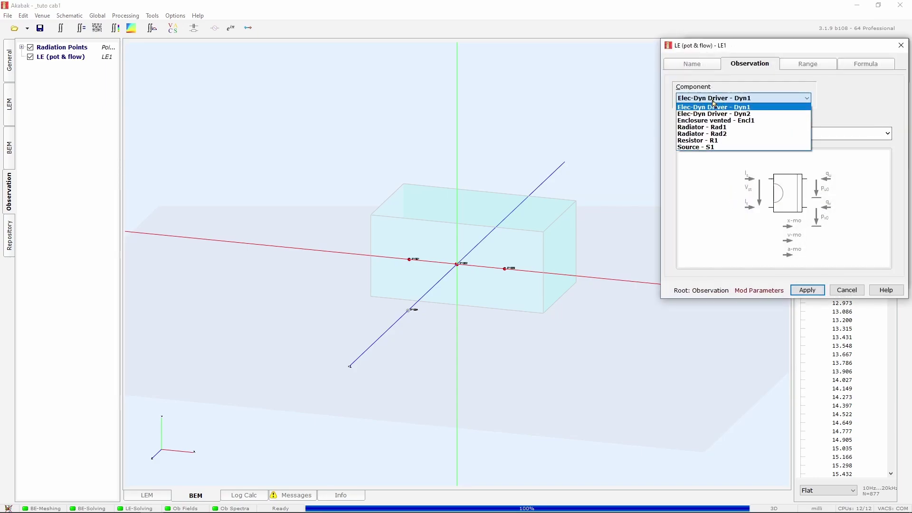
{"action": "left_click", "coordinate": [714, 106]}
{"action": "left_click", "coordinate": [720, 133]}
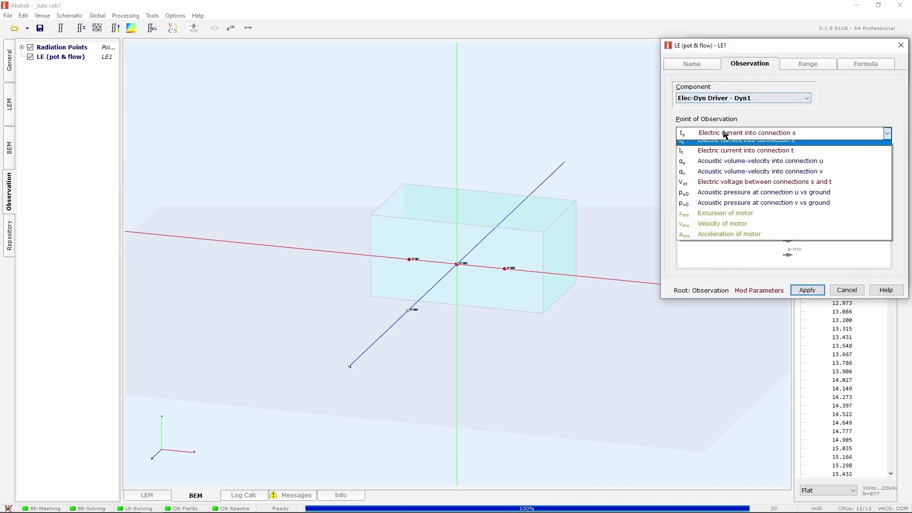
{"action": "left_click", "coordinate": [718, 219]}
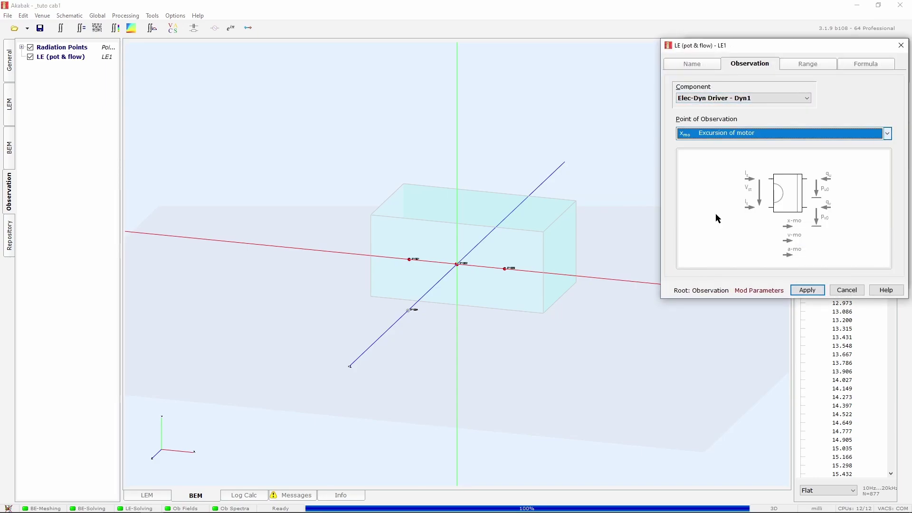
- Set LE1's output range to Bode type Amplitude with minimum 0 and apply it
{"action": "left_click", "coordinate": [800, 67]}
{"action": "left_click", "coordinate": [729, 100]}
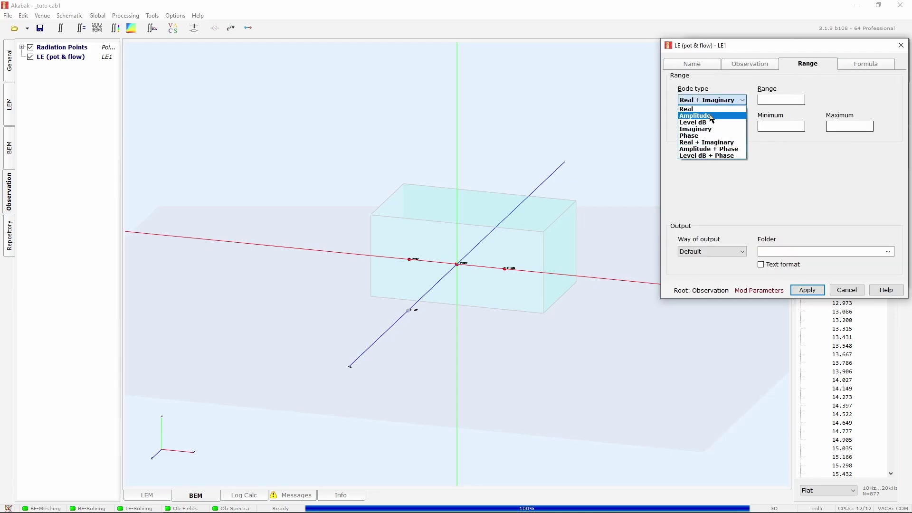
{"action": "left_click", "coordinate": [712, 115]}
{"action": "type", "text": "0"}
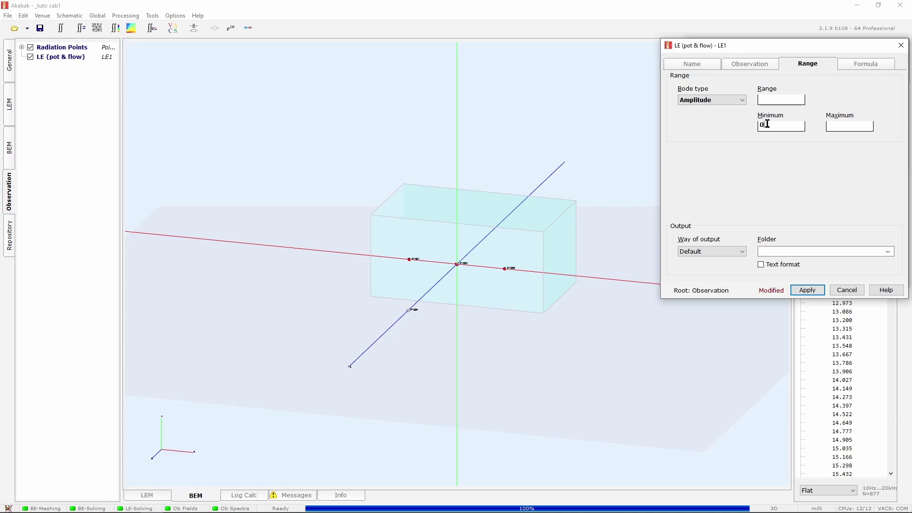
{"action": "left_click", "coordinate": [807, 289]}
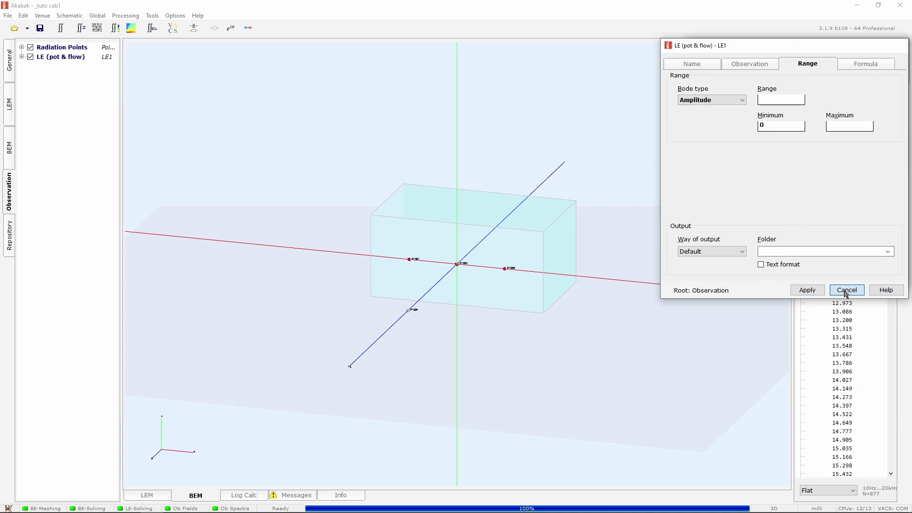
{"action": "left_click", "coordinate": [847, 290]}
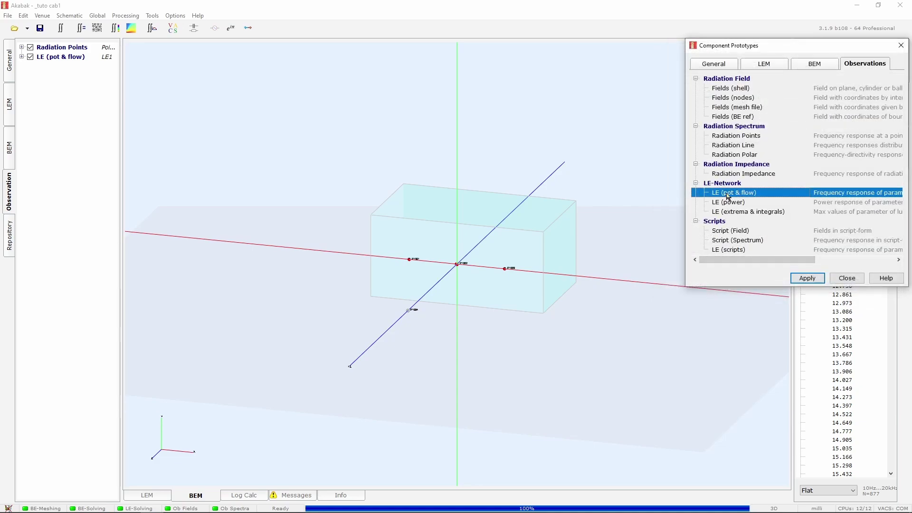
- Add a second LE (pot & flow) observation on Source S1 measuring driving point impedance
{"action": "double_click", "coordinate": [728, 195]}
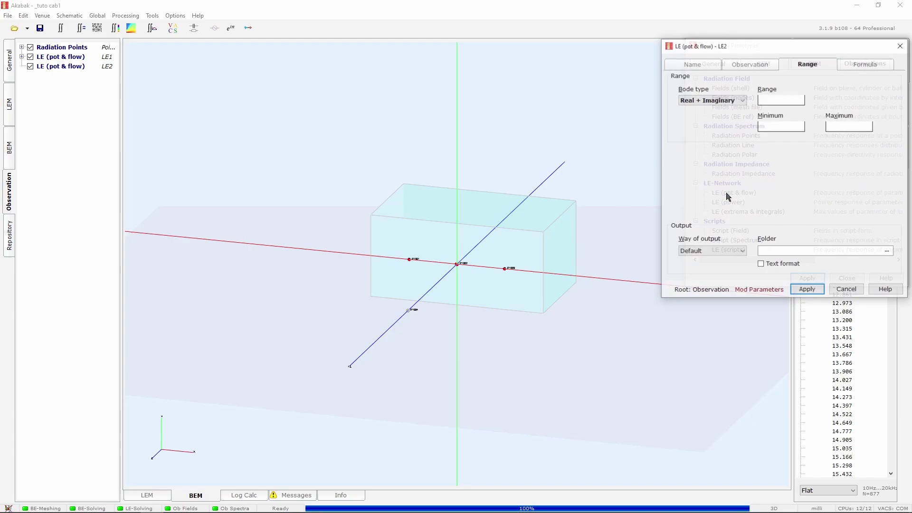
{"action": "left_click", "coordinate": [758, 64]}
{"action": "left_click", "coordinate": [746, 103]}
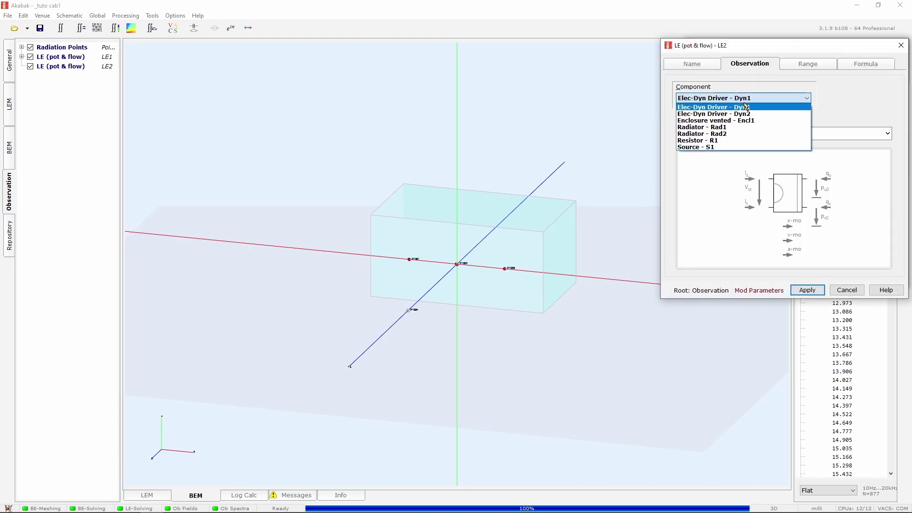
{"action": "left_click", "coordinate": [704, 149]}
{"action": "left_click", "coordinate": [711, 136]}
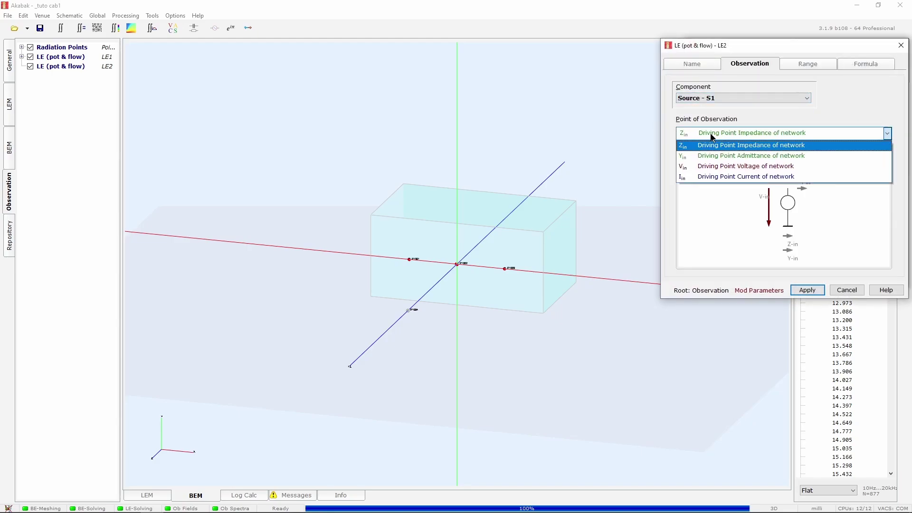
{"action": "left_click", "coordinate": [721, 148]}
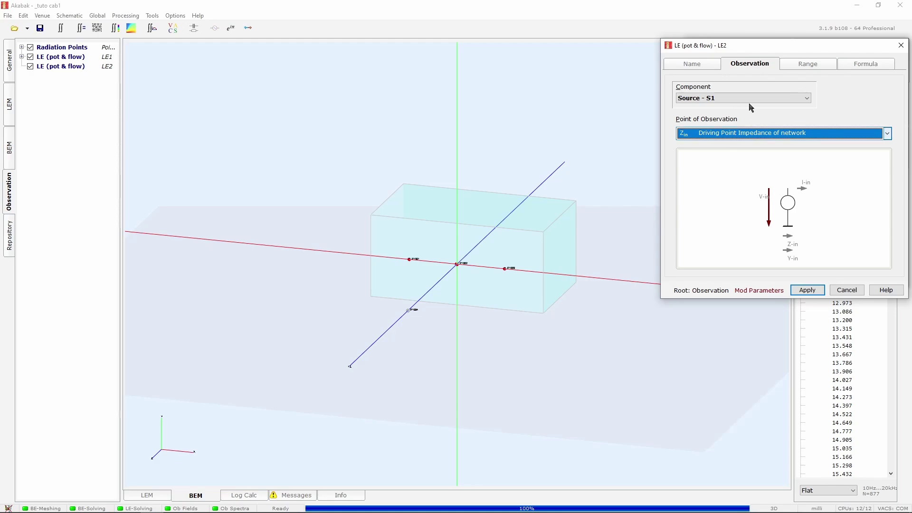
- Set LE2's output range to Bode type Amplitude with minimum 0, apply it and close the prototypes list
{"action": "left_click", "coordinate": [792, 65]}
{"action": "left_click", "coordinate": [715, 100]}
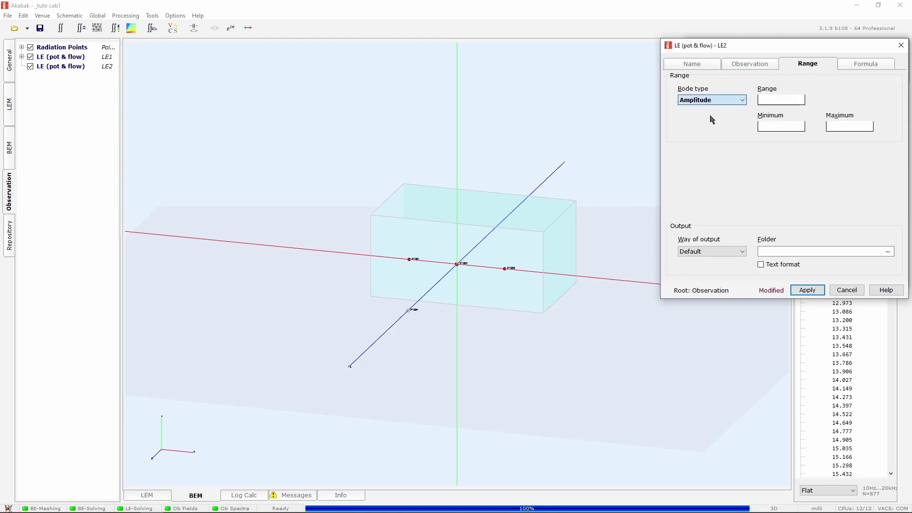
{"action": "left_click", "coordinate": [768, 124]}
{"action": "type", "text": "0"}
{"action": "left_click", "coordinate": [807, 289]}
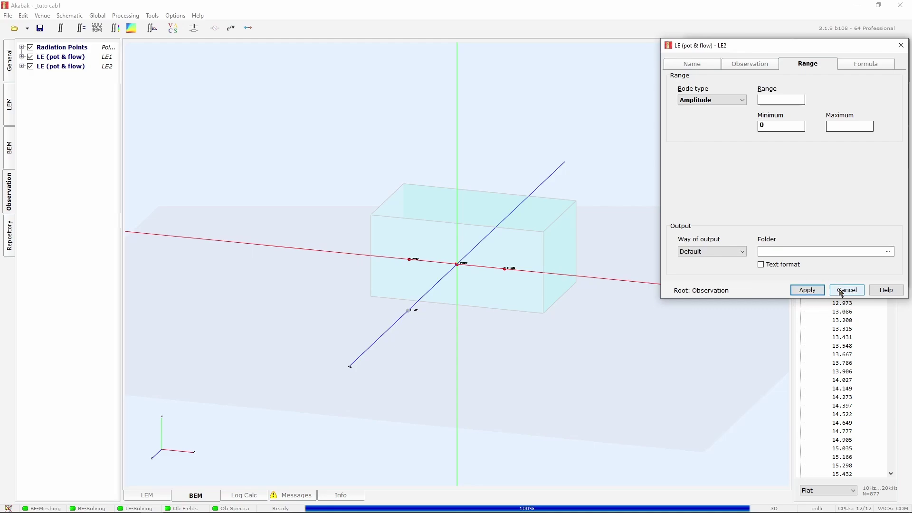
{"action": "left_click", "coordinate": [846, 289]}
{"action": "left_click", "coordinate": [846, 278]}
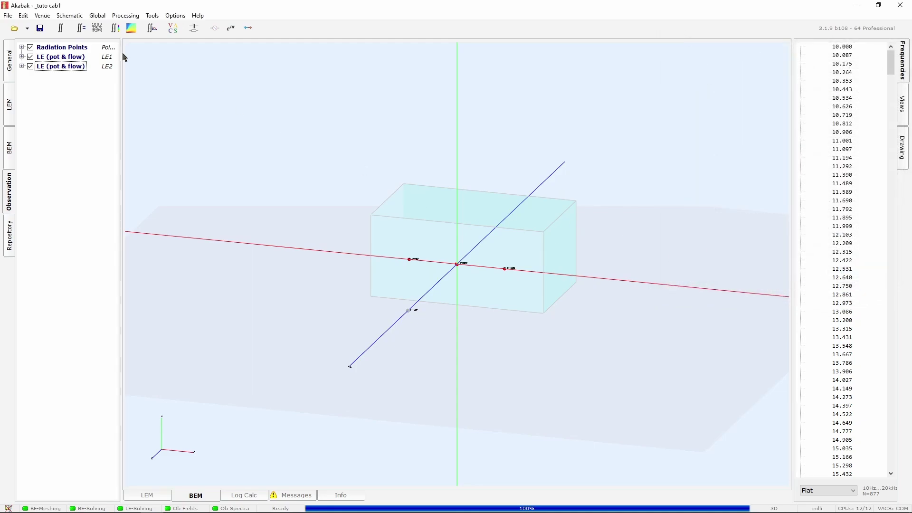
- Run all simulations and view the LE2 impedance and LE1 excursion graphs in VACS
{"action": "left_click", "coordinate": [59, 31]}
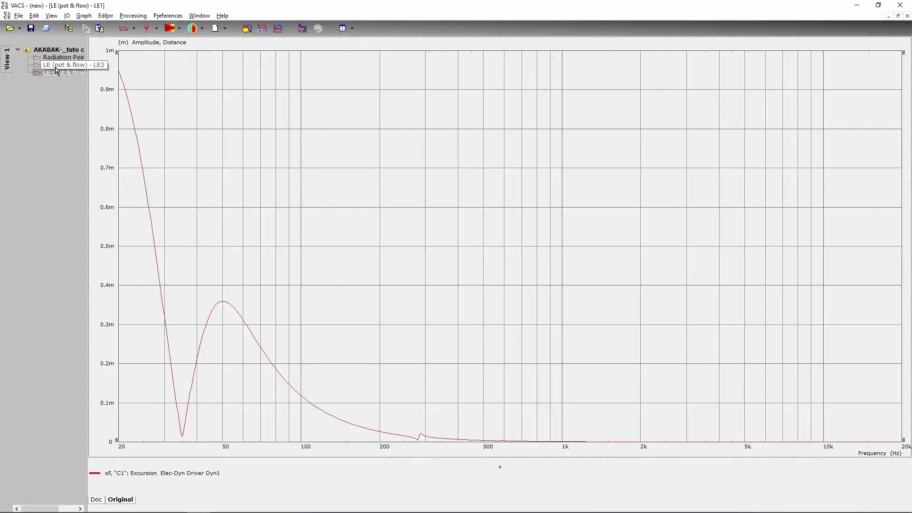
{"action": "left_click", "coordinate": [55, 66]}
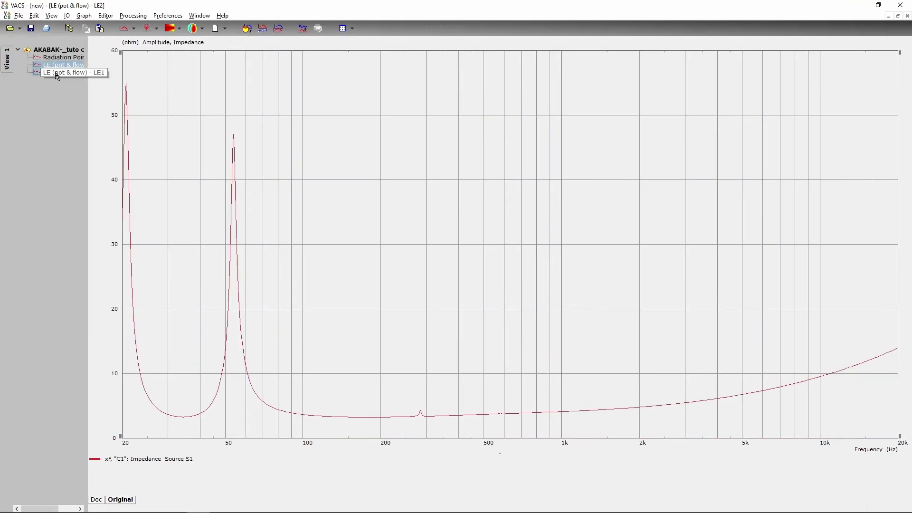
{"action": "left_click", "coordinate": [56, 73]}
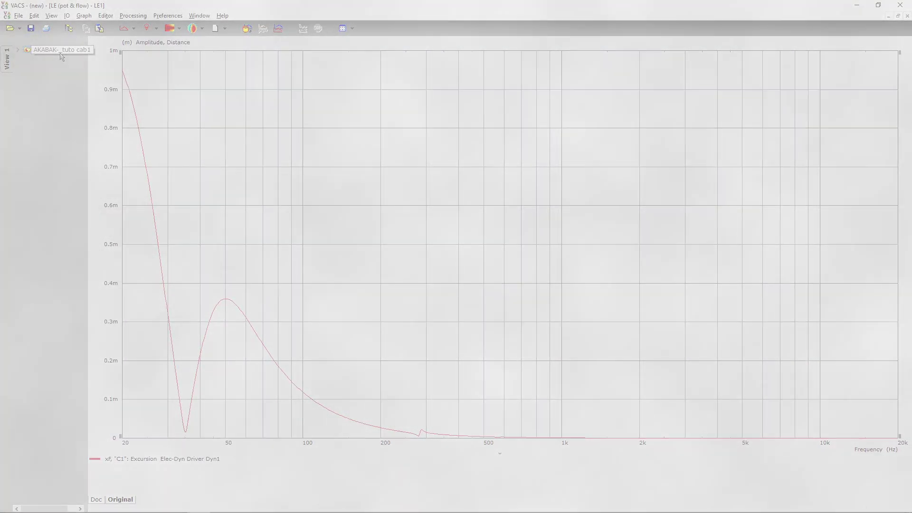